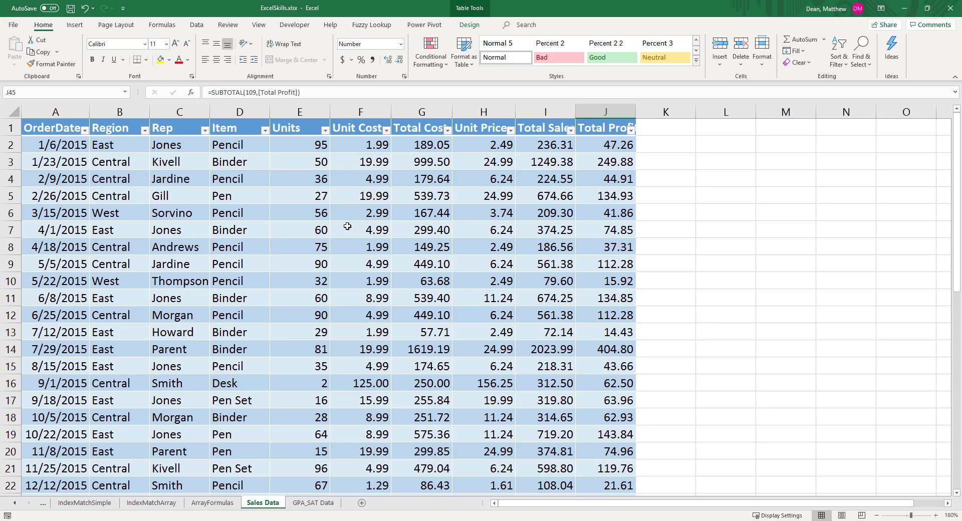
- Examine the extent of the sales table along the Rep column, from the header to the Total row and back
click(179, 130)
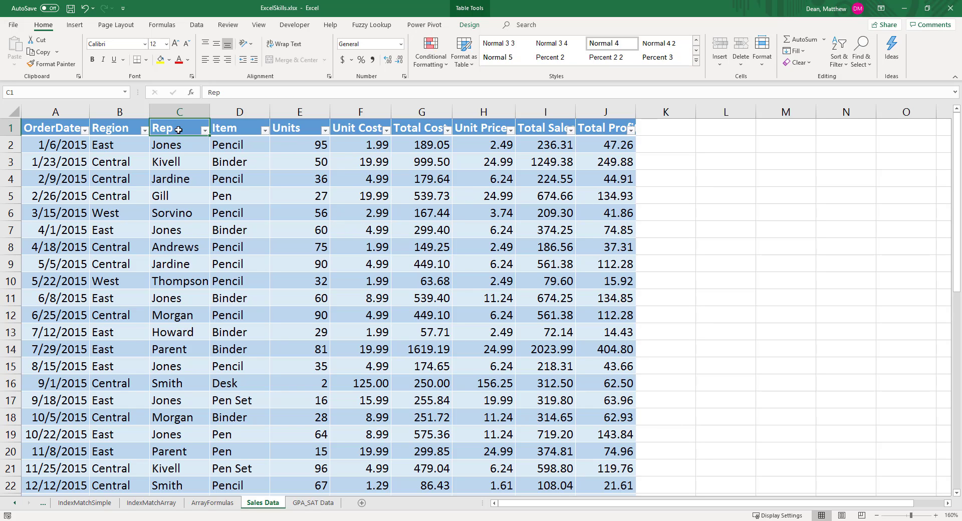
key(ctrl+Down)
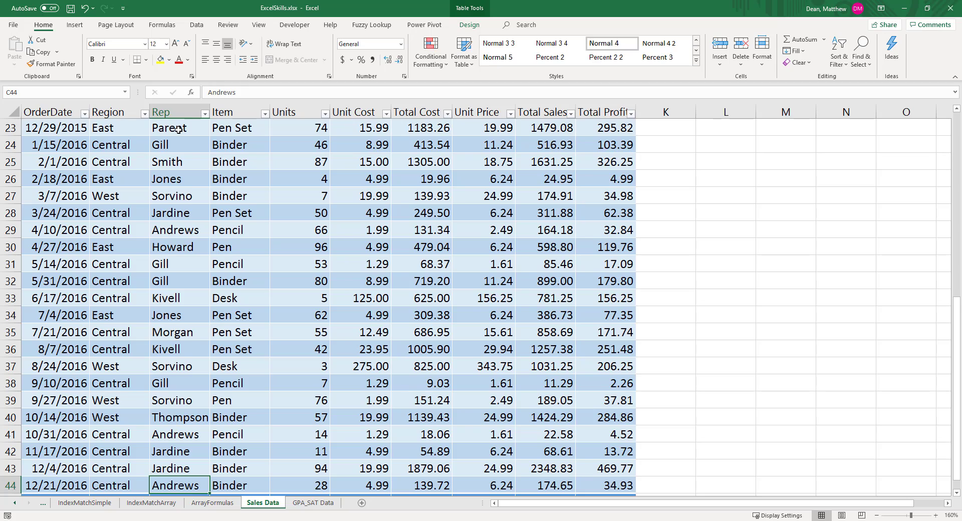
key(Down)
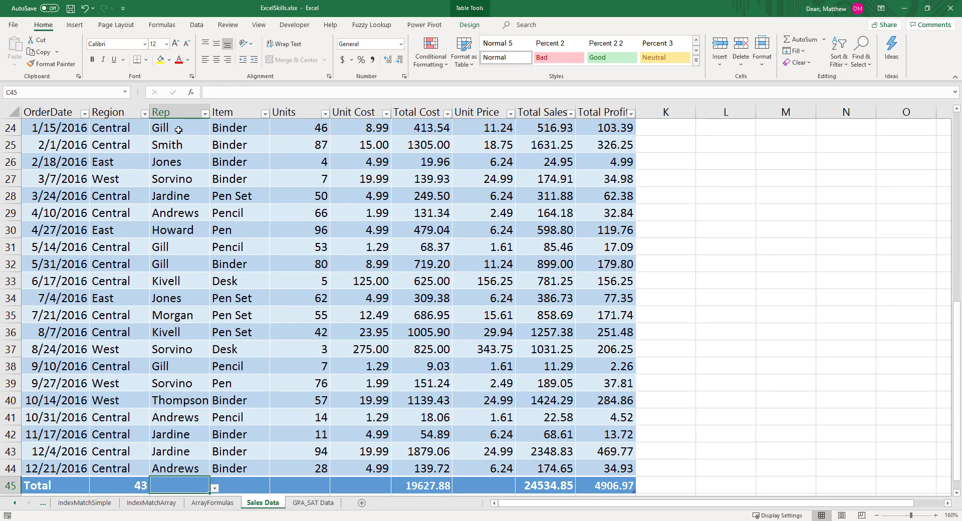
key(Up)
key(ctrl+Up)
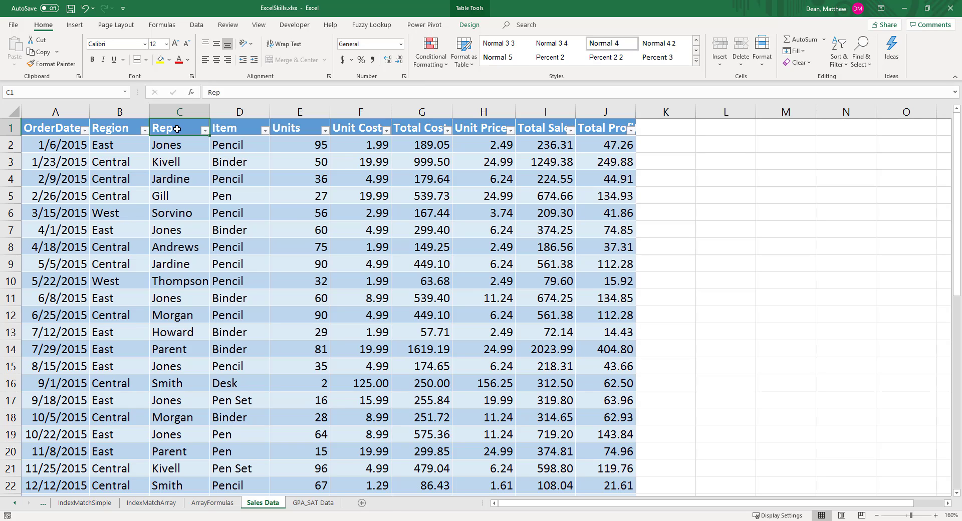
- Create a PivotTable from the sales data table, Table2, on a new worksheet
click(72, 28)
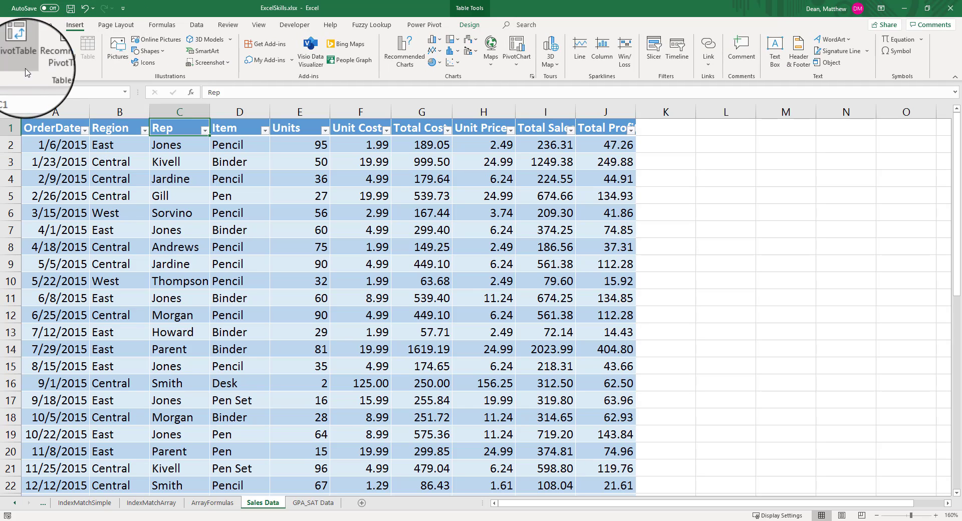
click(19, 47)
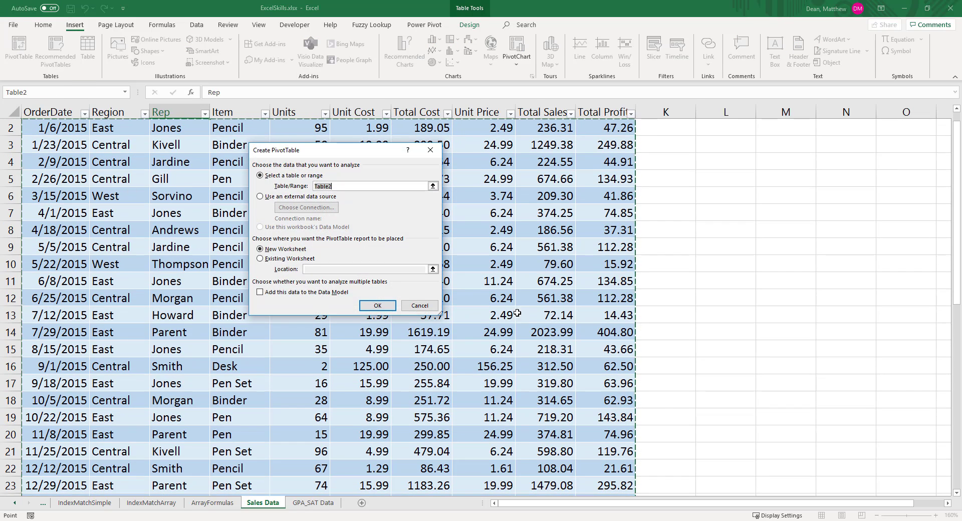
drag(956, 188, 956, 284)
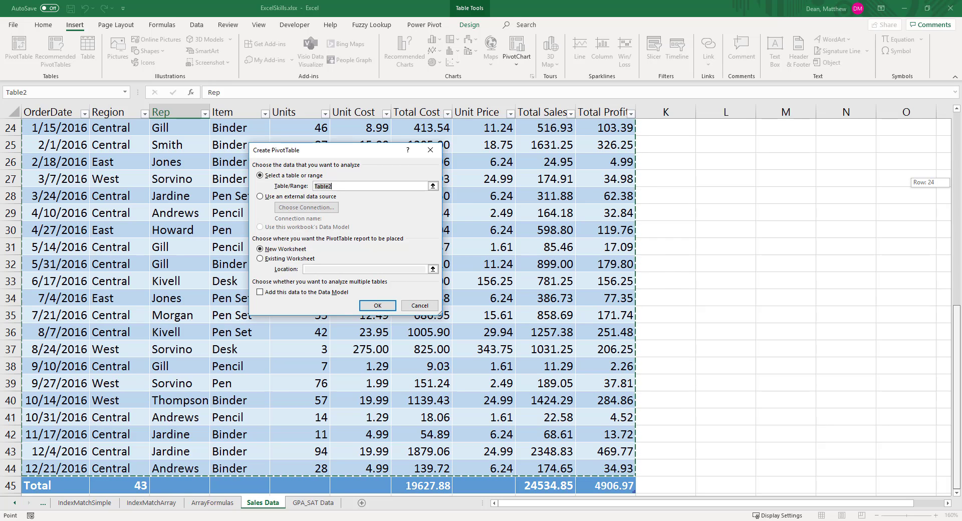
drag(957, 284, 957, 284)
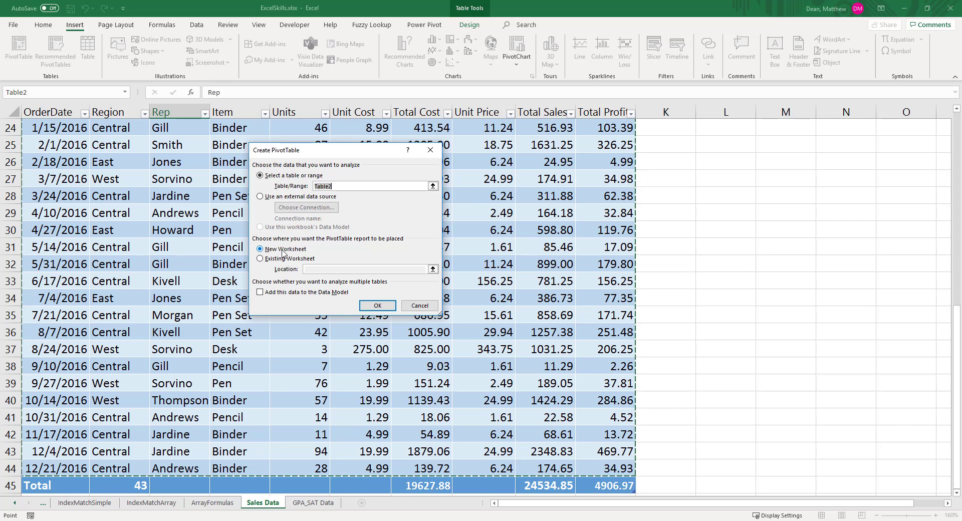
click(376, 306)
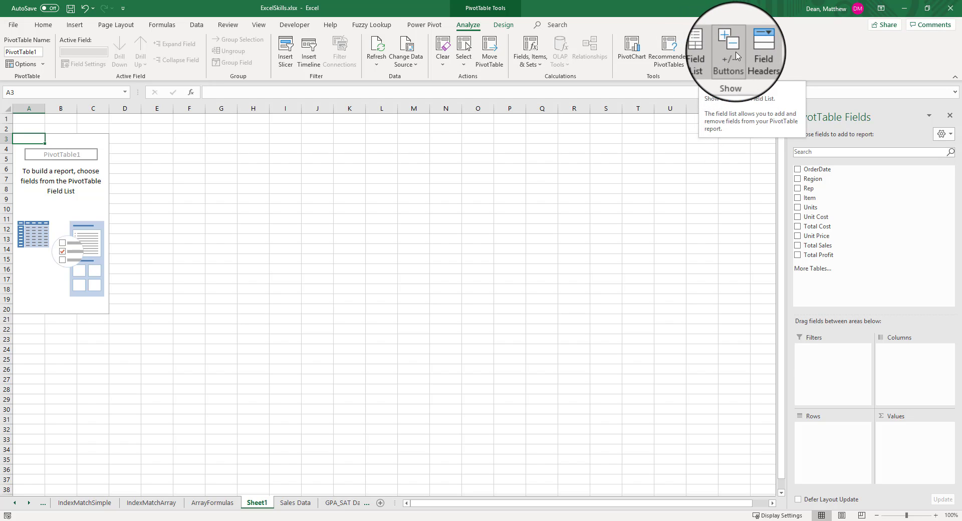
- Hide and redisplay the PivotTable field list, and add the Item field to the rows
click(712, 51)
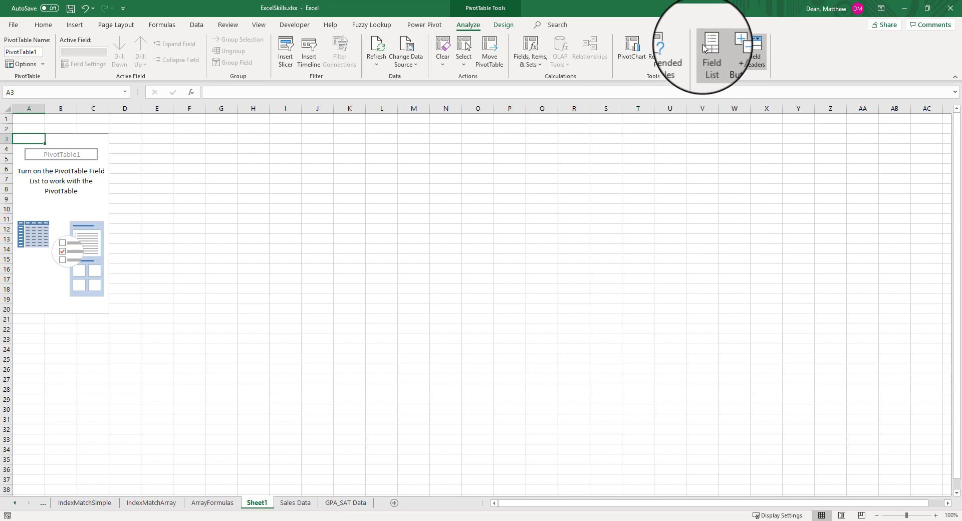
click(705, 46)
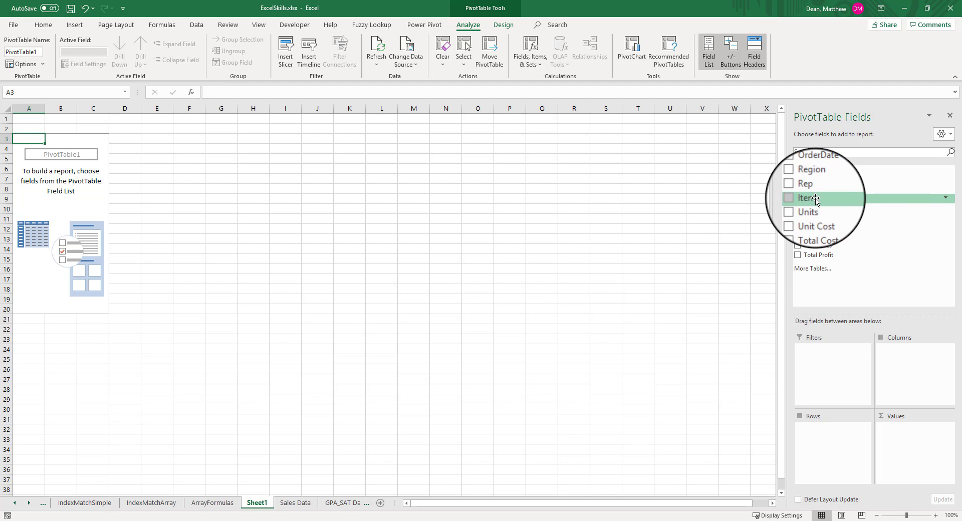
drag(815, 200, 821, 445)
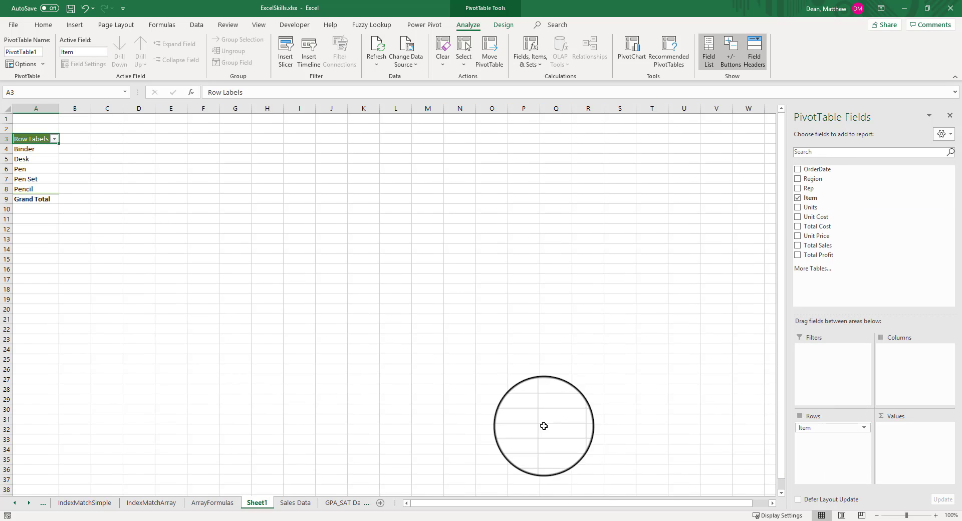
- Add the Region field to the columns of the PivotTable
click(936, 516)
click(935, 515)
click(935, 516)
click(935, 516)
click(935, 515)
click(935, 516)
click(935, 516)
click(935, 515)
click(935, 515)
click(936, 516)
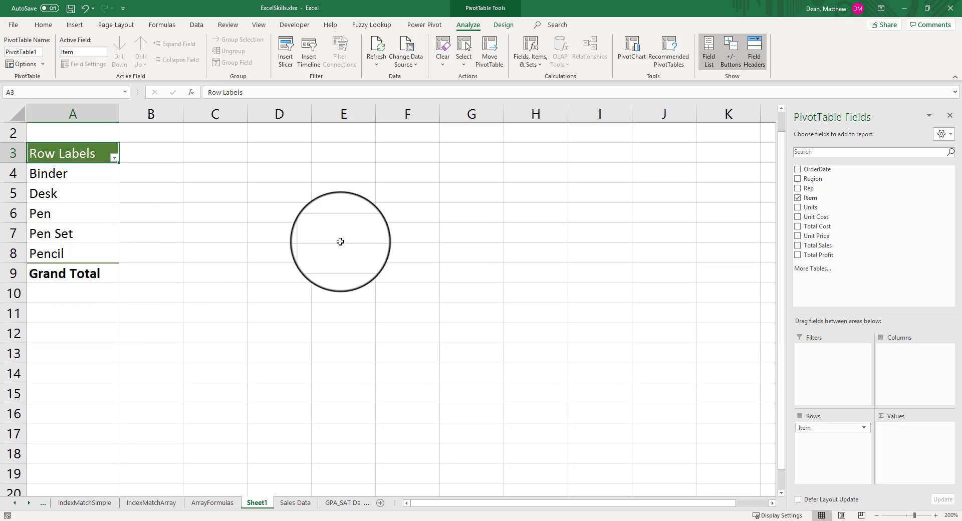
drag(817, 180, 902, 361)
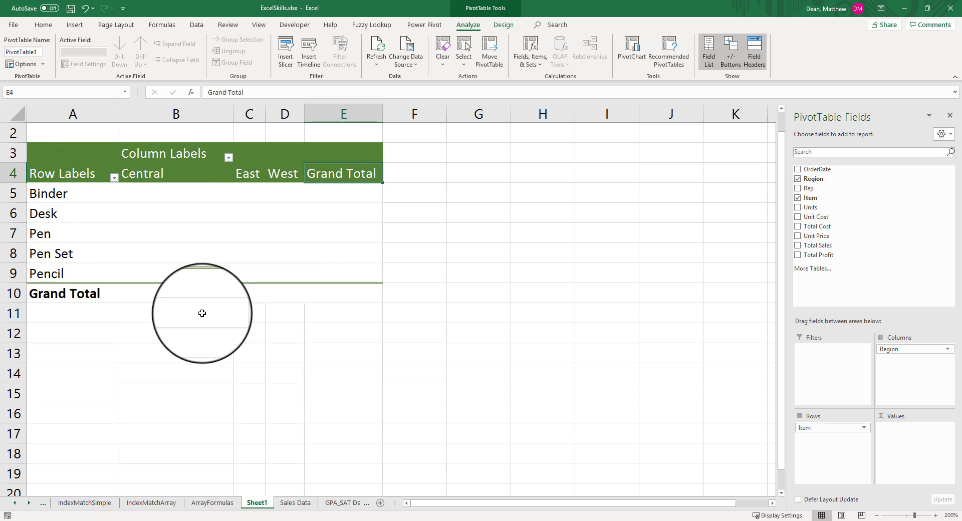
- Add the Total Sales field to the PivotTable's values, summarised for each item and region
click(65, 294)
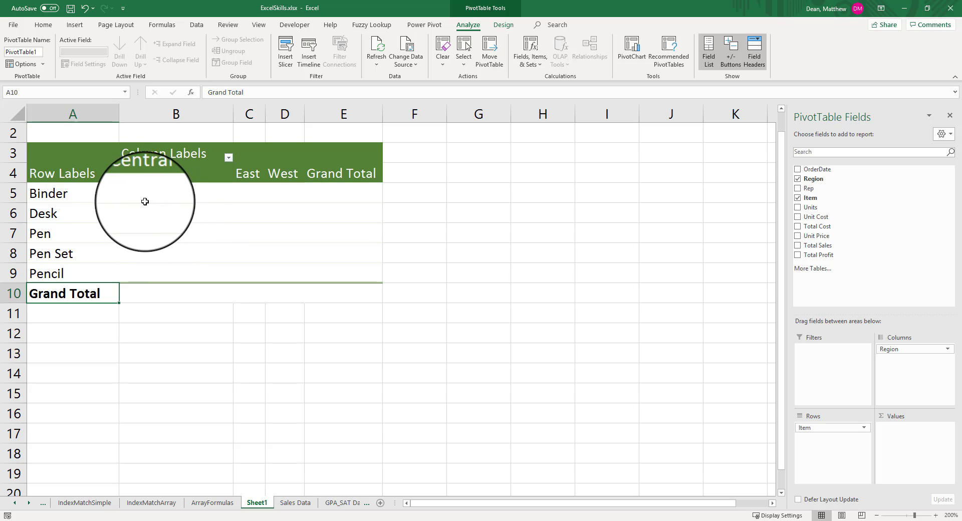
drag(145, 202, 285, 269)
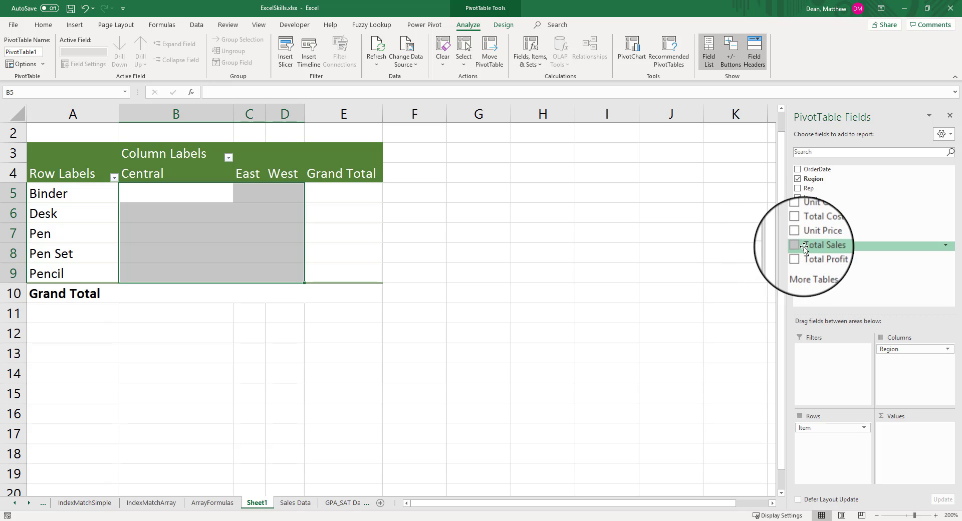
drag(817, 245, 914, 431)
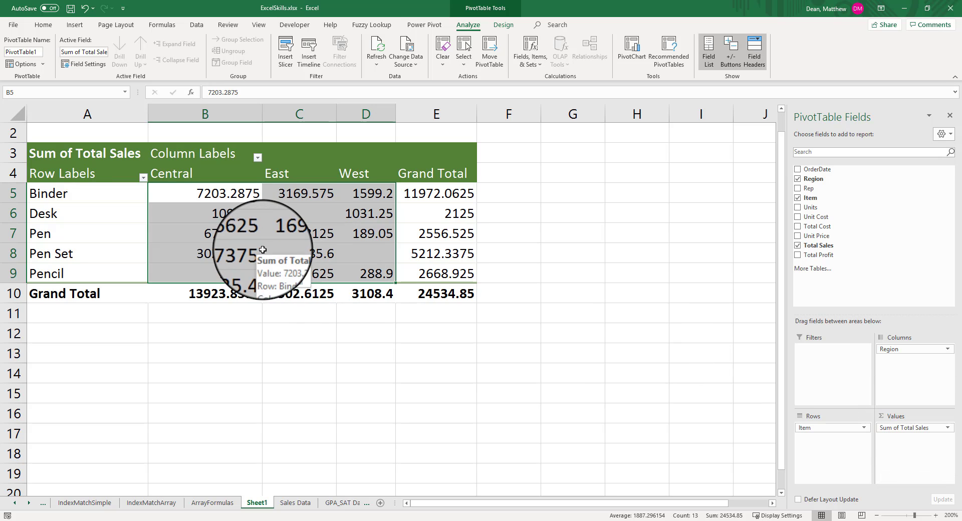
- Open the value field settings for Total Sales and review the available summary functions, leaving Sum selected
click(948, 430)
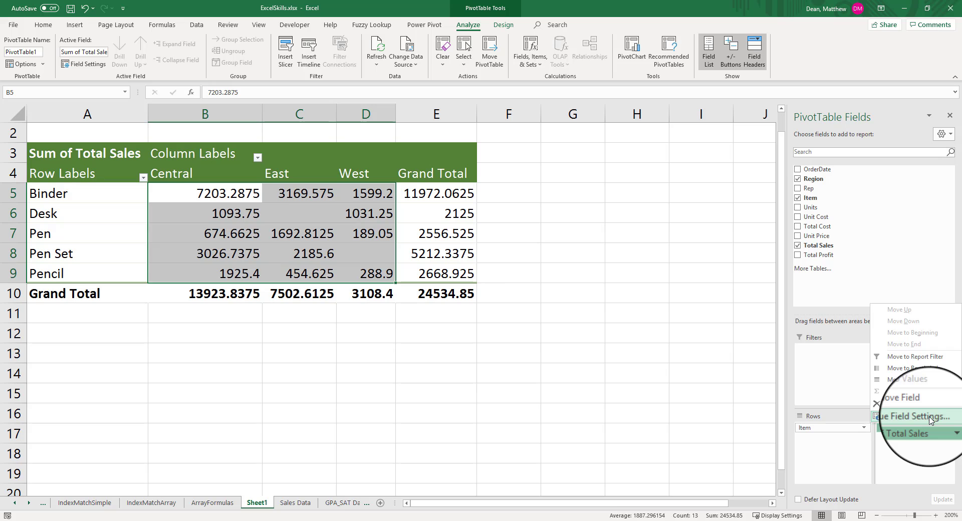
click(930, 417)
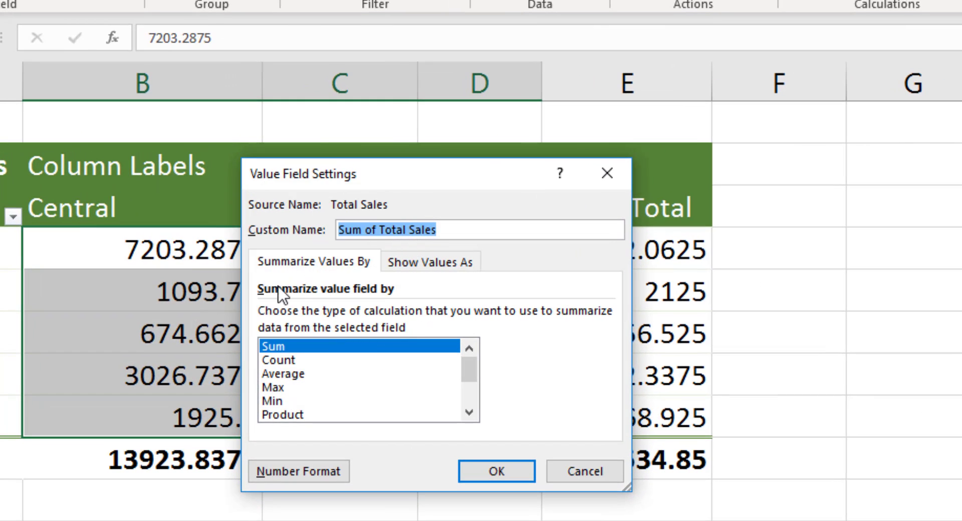
click(288, 359)
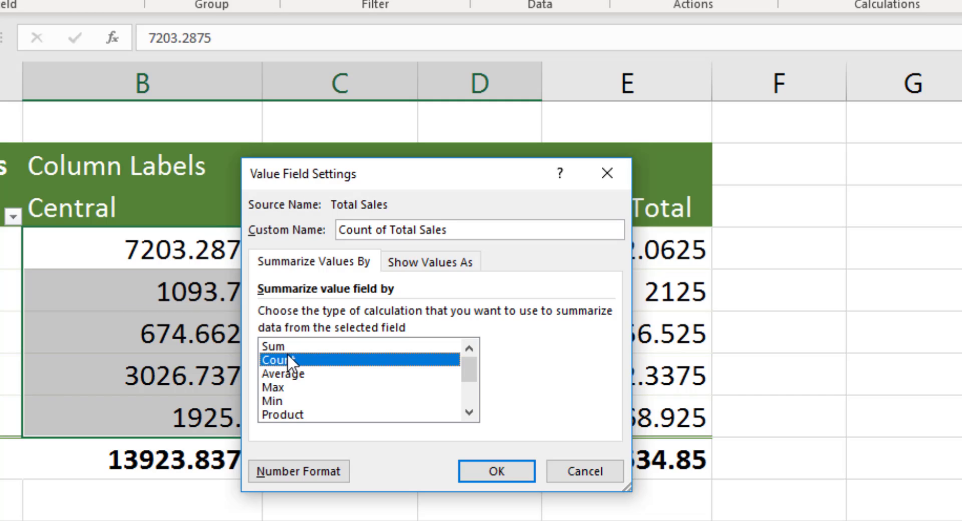
click(290, 375)
click(290, 388)
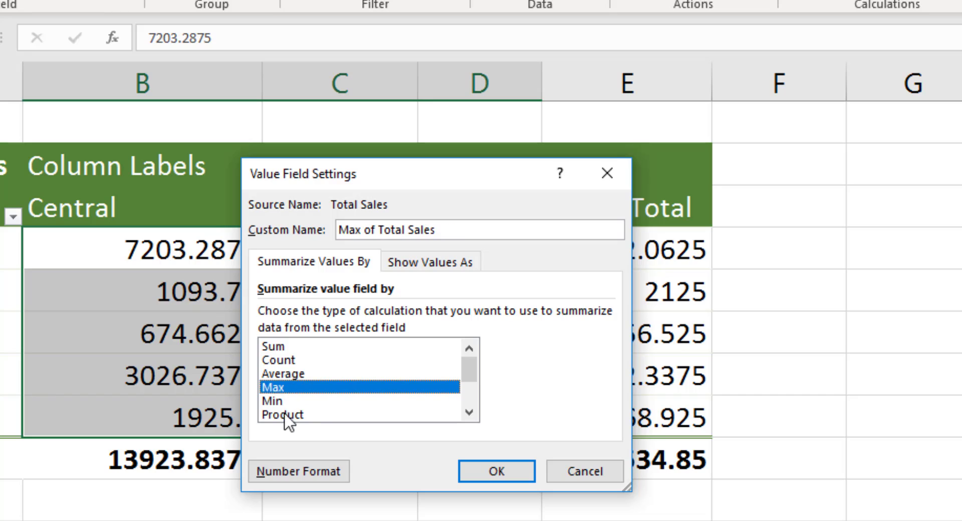
click(277, 401)
click(282, 415)
click(469, 412)
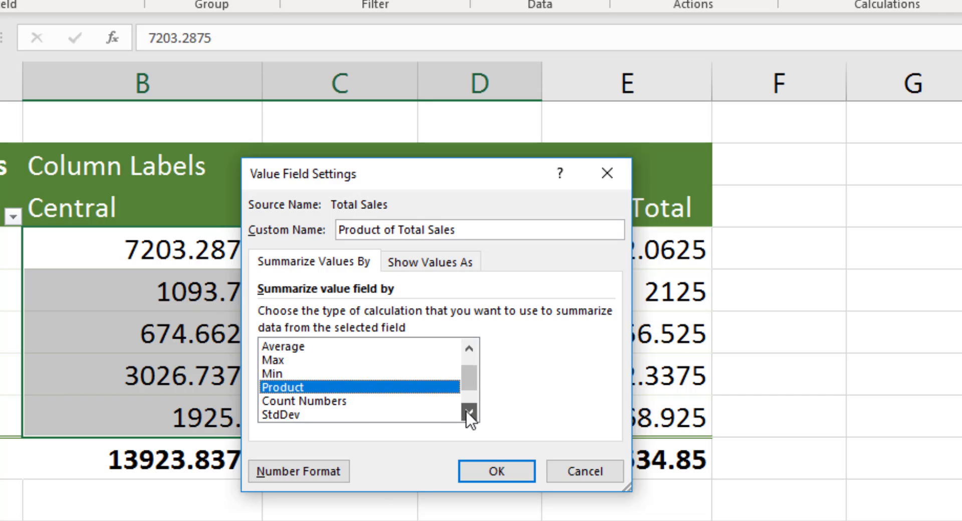
click(469, 412)
click(469, 412)
drag(469, 399, 468, 365)
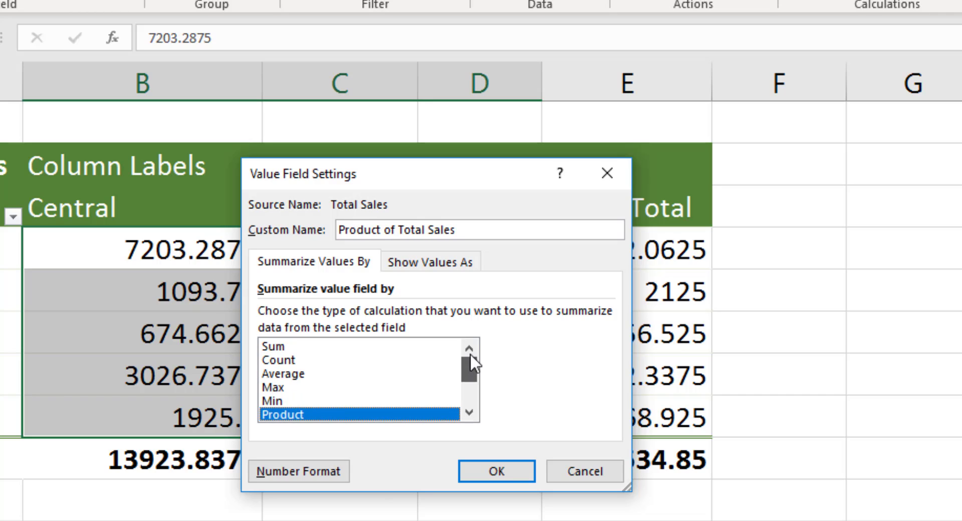
click(290, 347)
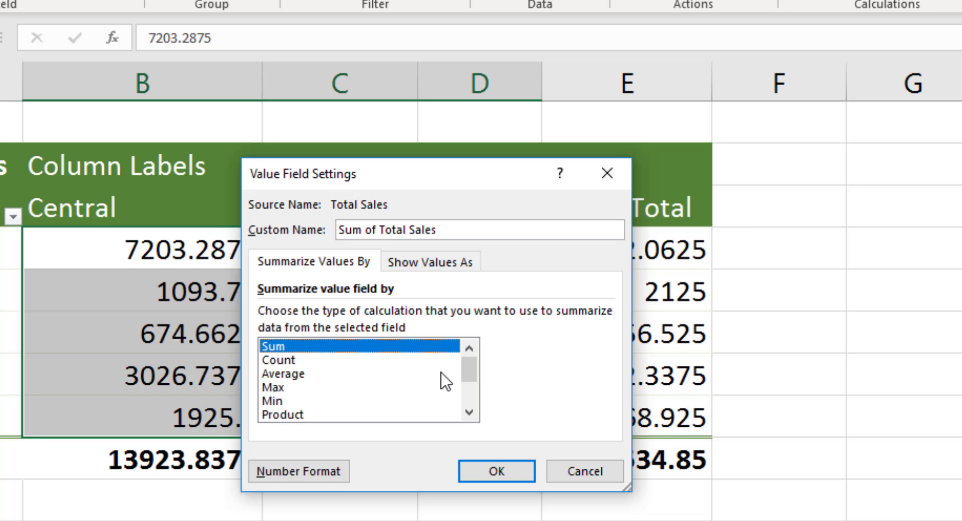
- Format the Sum of Total Sales values as Currency with two decimal places and the $ symbol
click(309, 477)
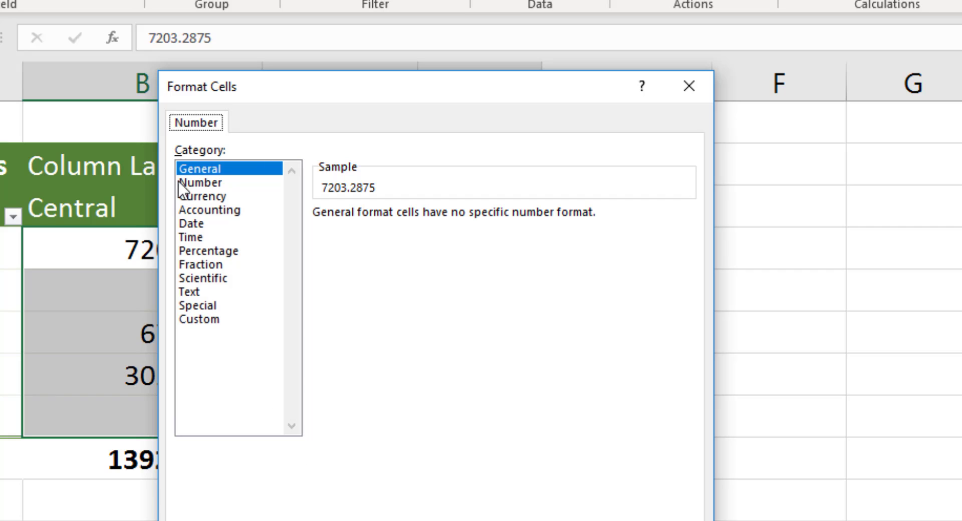
click(203, 197)
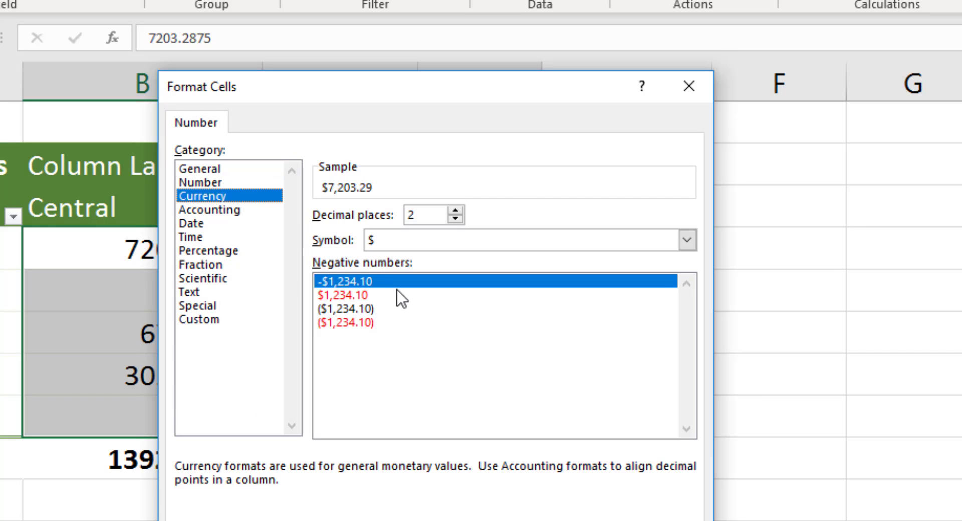
key(Return)
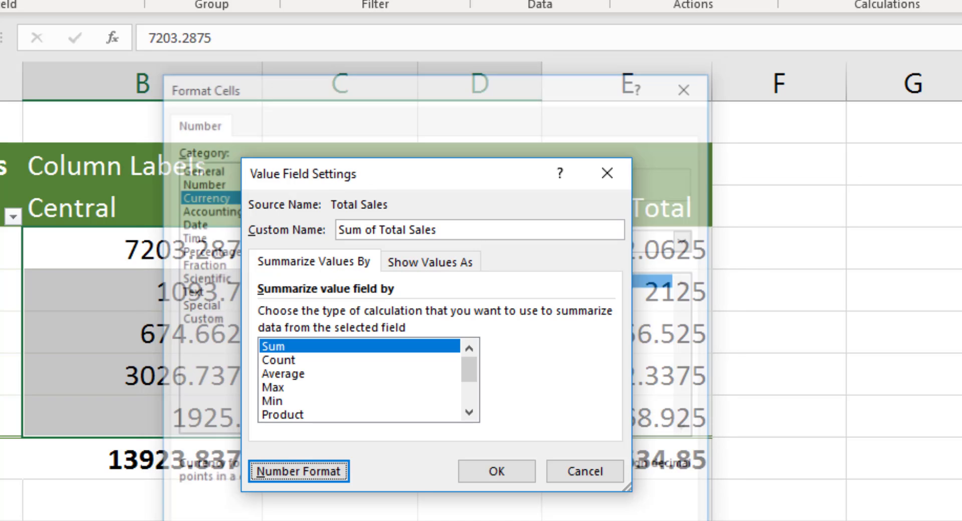
click(498, 480)
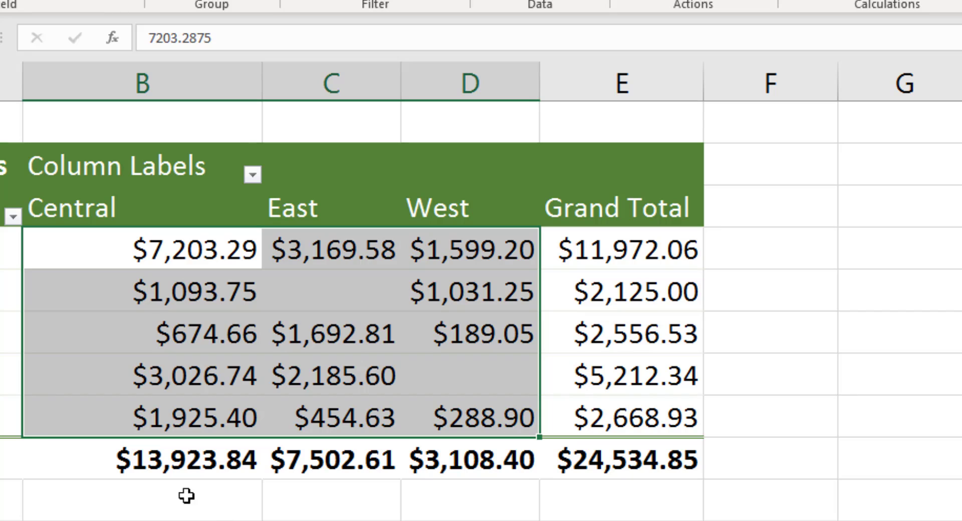
- Examine the Grand Total row for each region and the Grand Total column for the Binder item
click(135, 458)
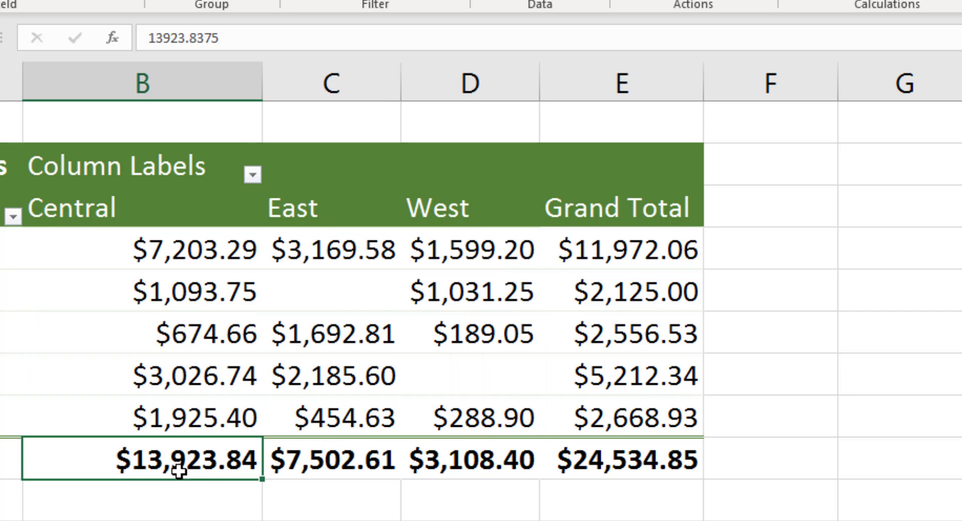
mouse_move(179, 466)
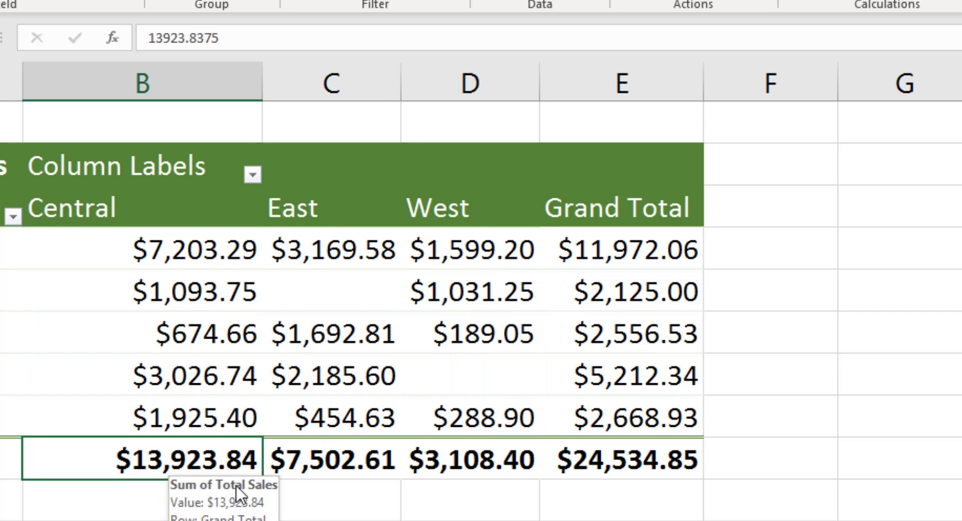
click(314, 465)
click(441, 459)
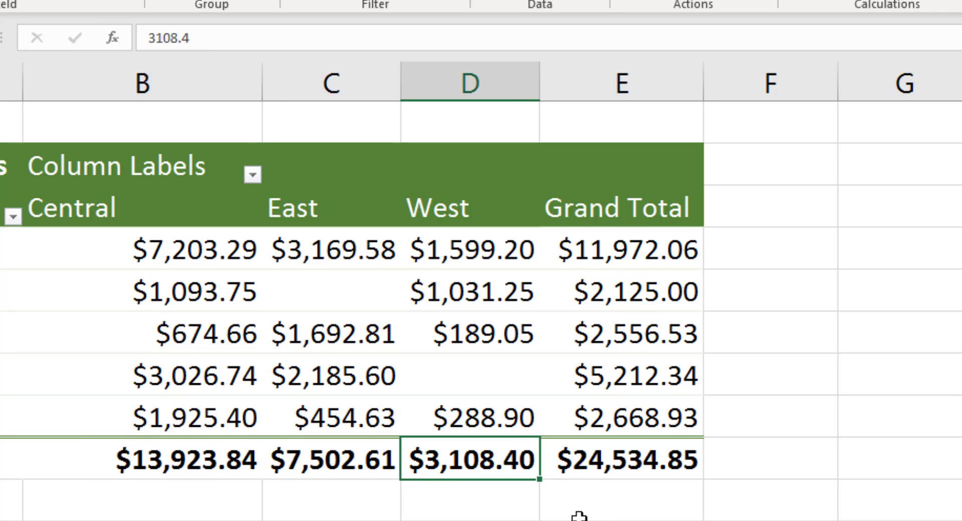
click(610, 469)
click(161, 465)
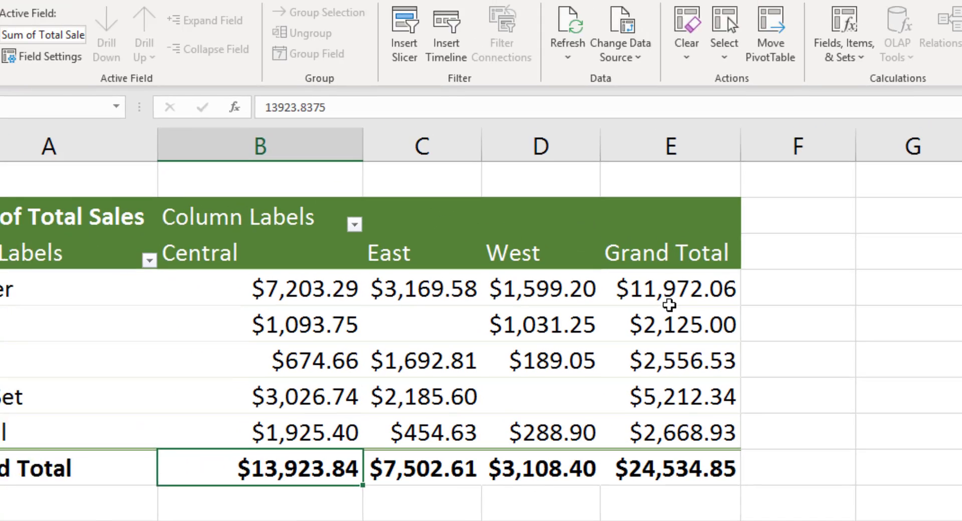
click(662, 249)
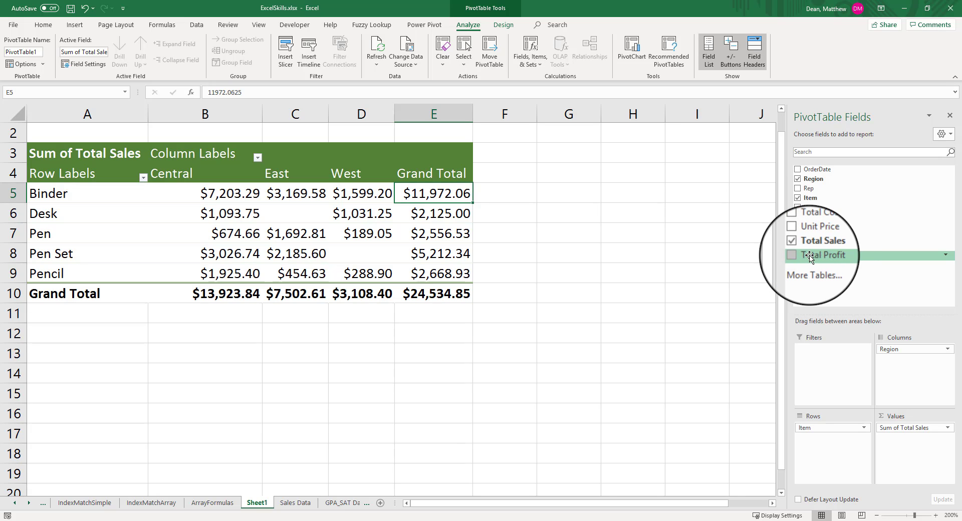
- Add the Total Profit field to the PivotTable's values below Sum of Total Sales and format it as Currency
drag(810, 256, 902, 454)
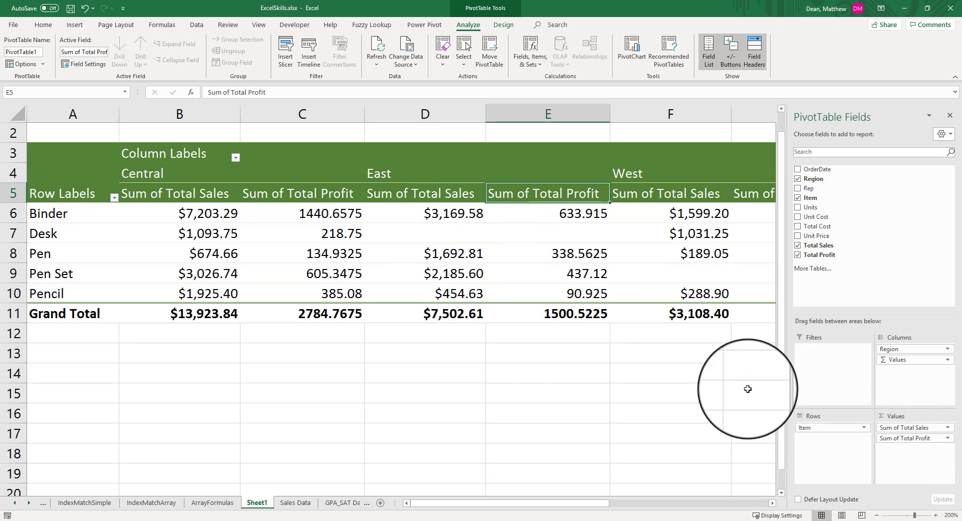
click(947, 438)
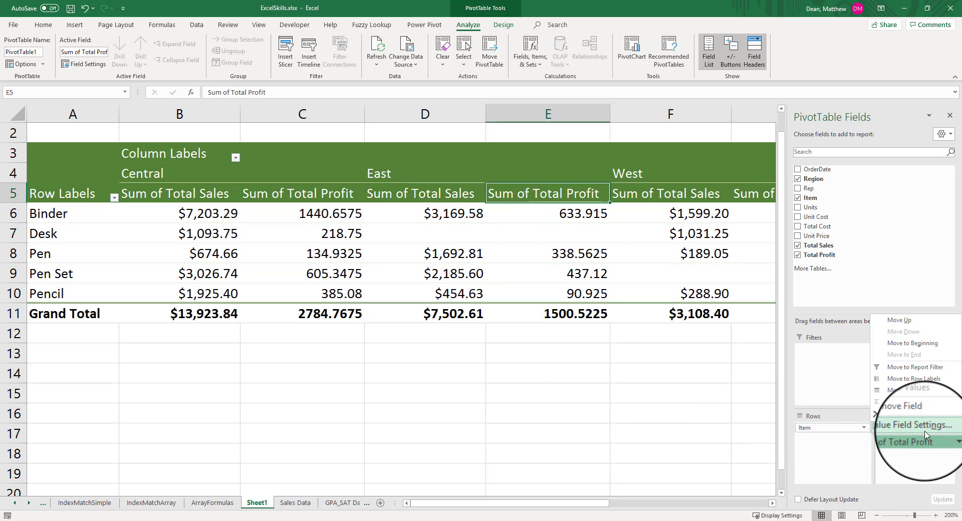
click(922, 432)
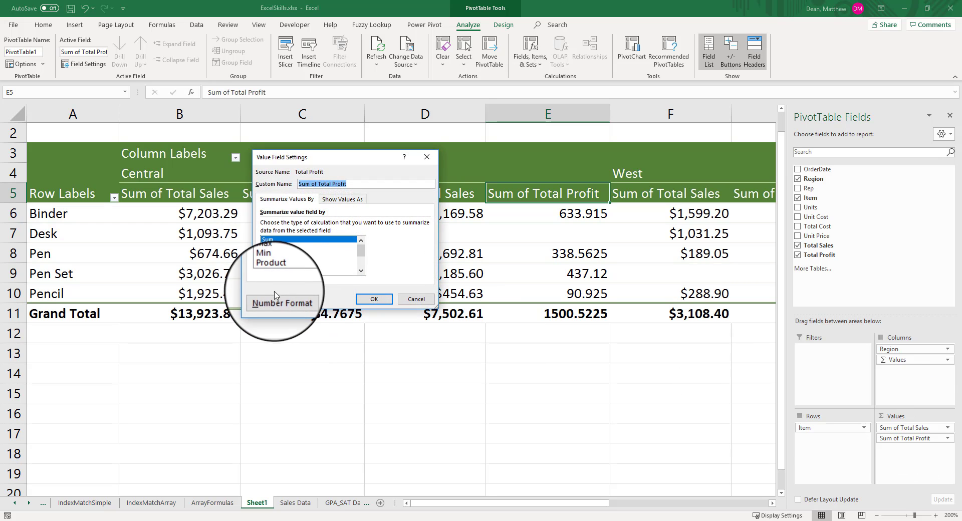
click(281, 301)
click(234, 168)
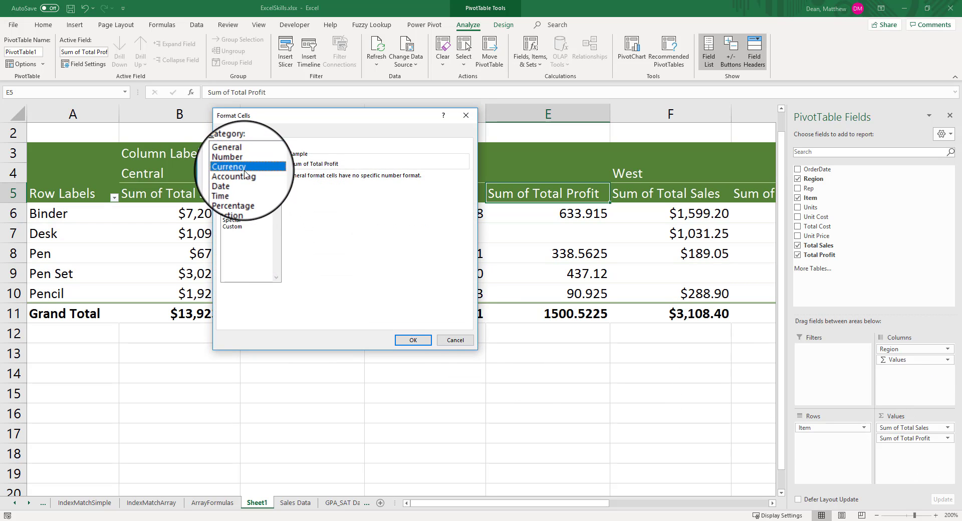
click(404, 341)
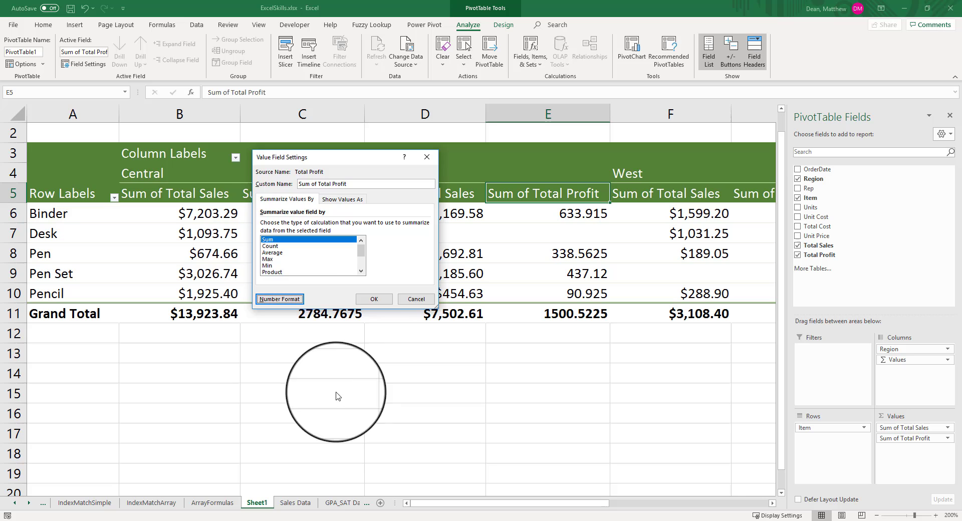
click(374, 299)
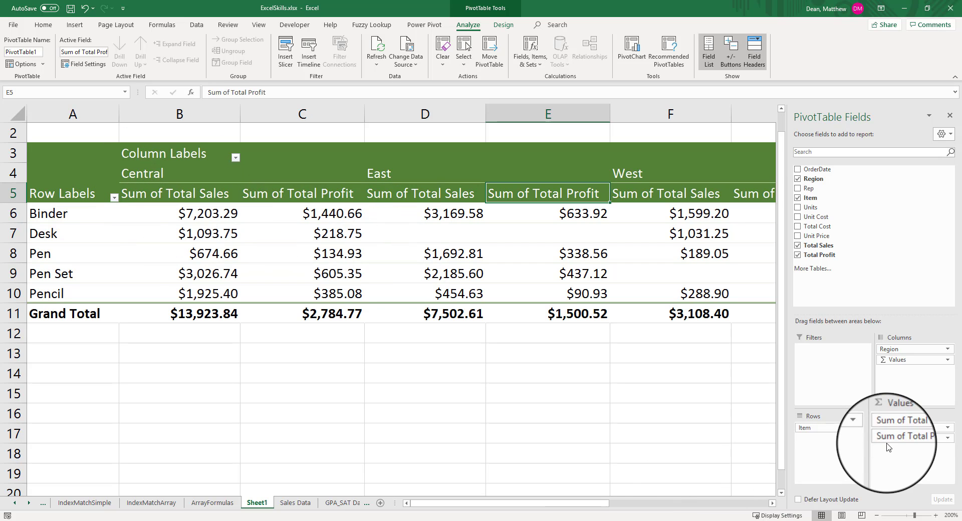
- Remove Sum of Total Sales from the PivotTable's values and select the Pen Set grand total for profit
drag(896, 432, 733, 434)
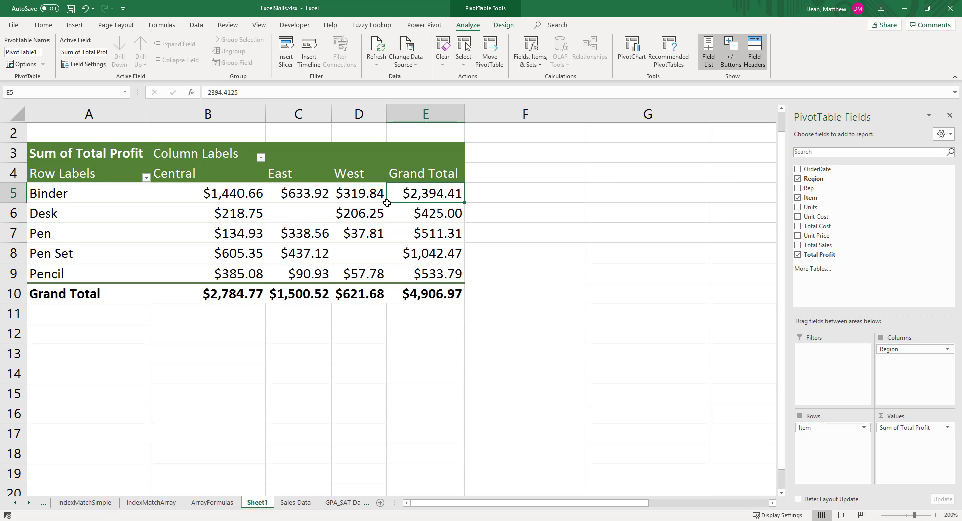
click(423, 256)
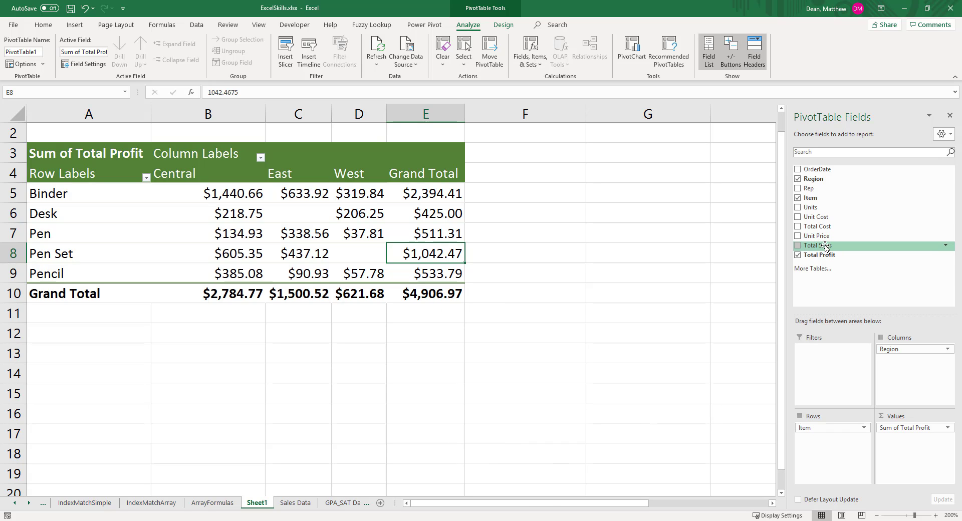
- Undo the removal of Total Sales, the profit currency format and the addition of Total Profit, and select the Pen Set grand total for sales
key(ctrl+z)
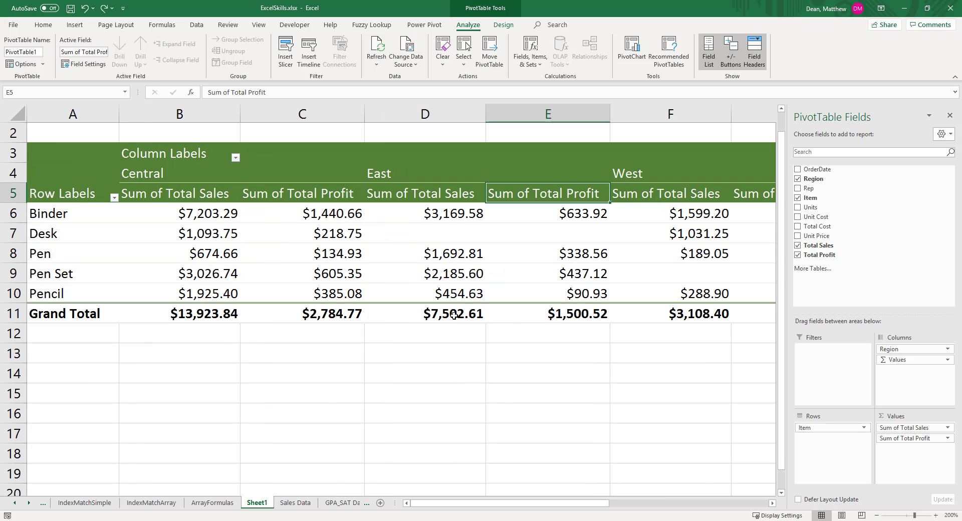
key(ctrl+z)
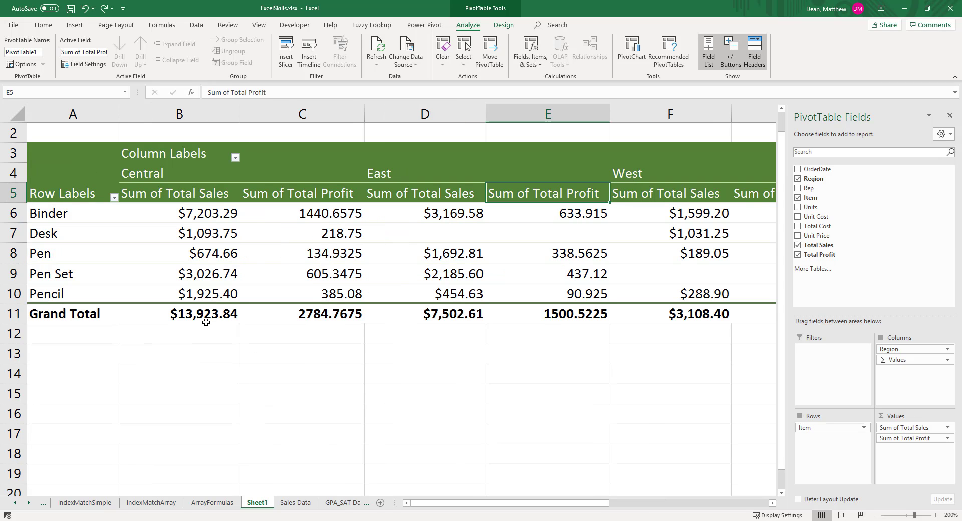
key(ctrl+z)
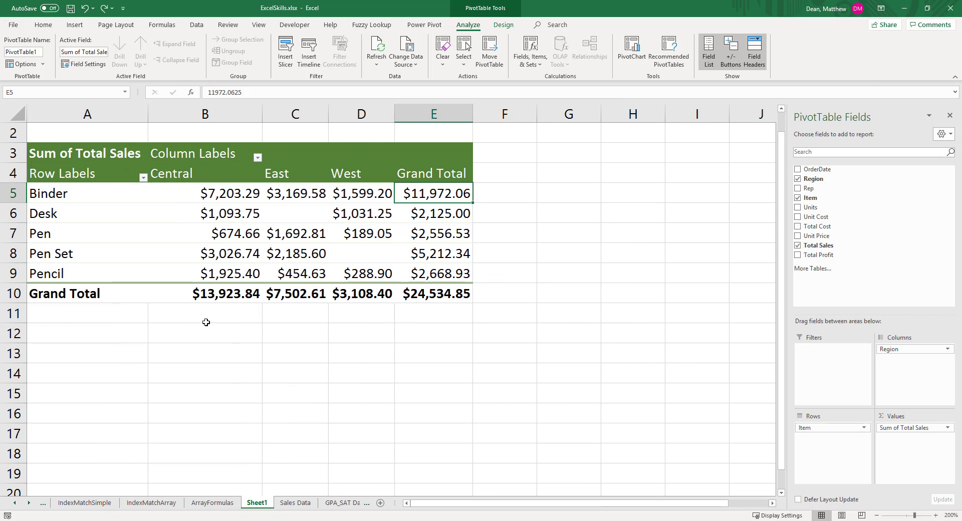
click(434, 254)
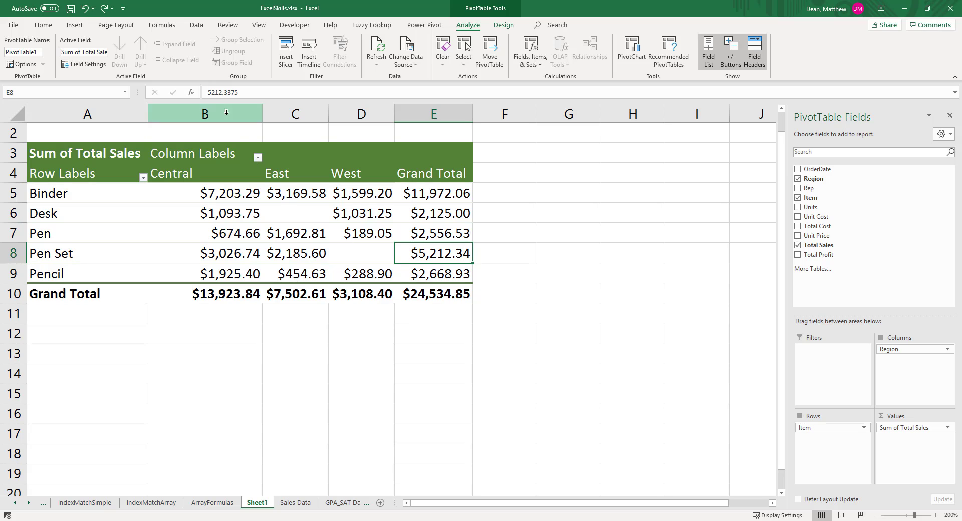
- Redo the undone PivotTable changes until only Sum of Total Profit, formatted as Currency, is left in the values
click(104, 9)
click(104, 9)
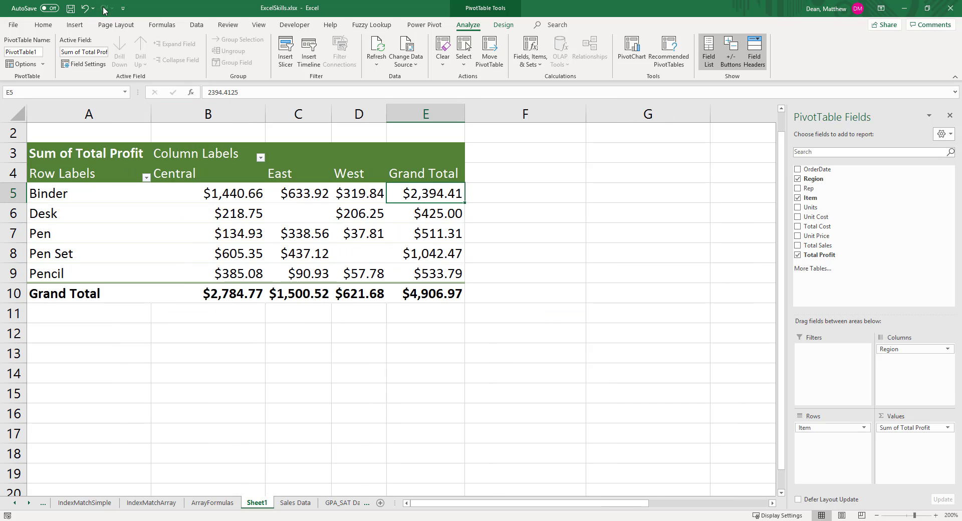